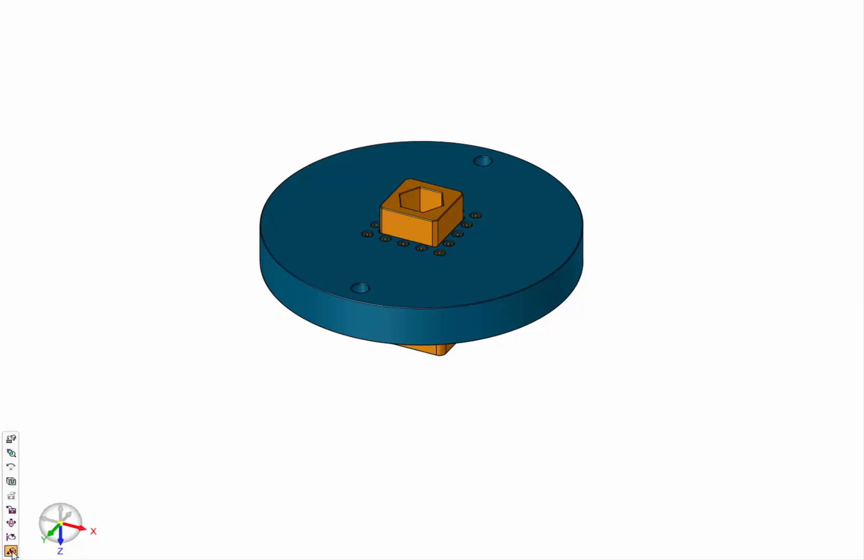
Step: Start an assembly linear array of the 8 x 75 cap screw from the bottom view, reversing both the X and Y directions
left_click(76, 520)
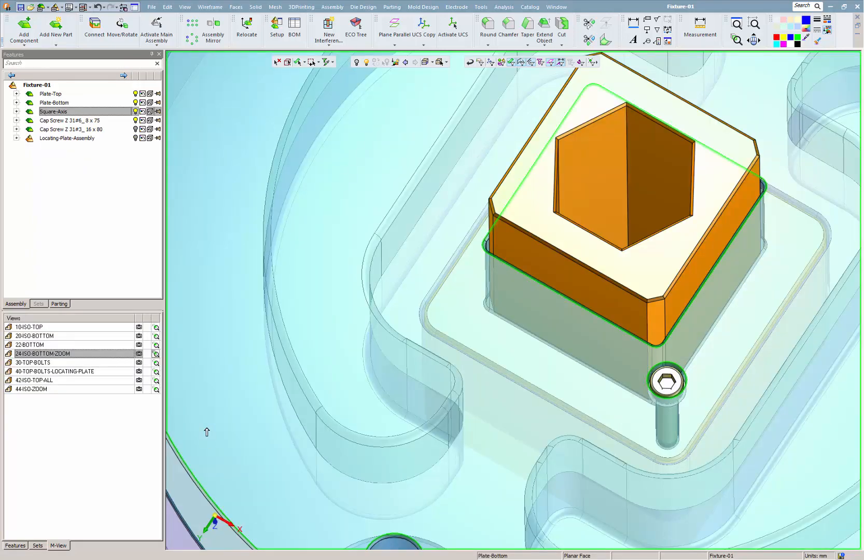
left_click(41, 346)
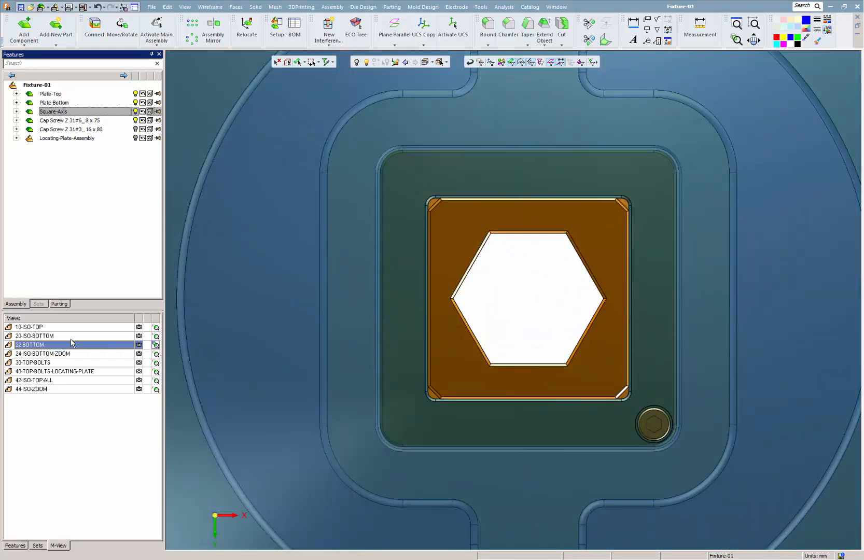
left_click(192, 23)
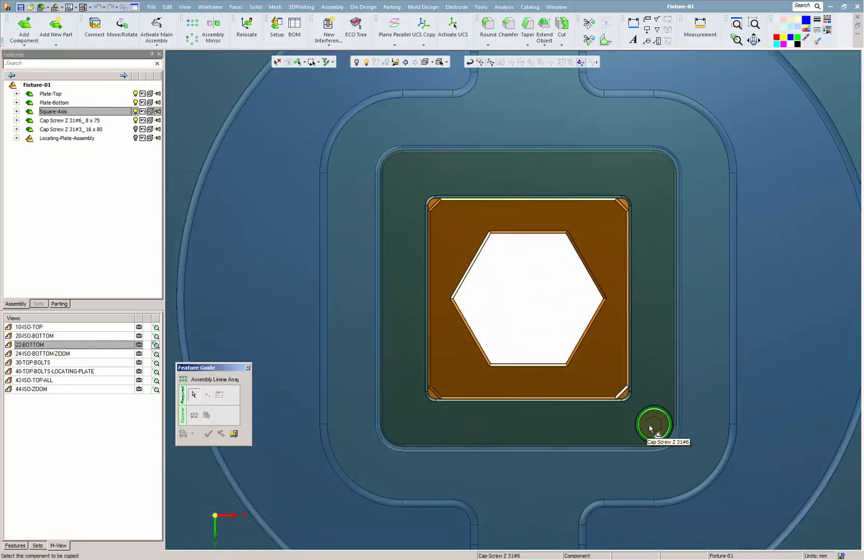
left_click(650, 426)
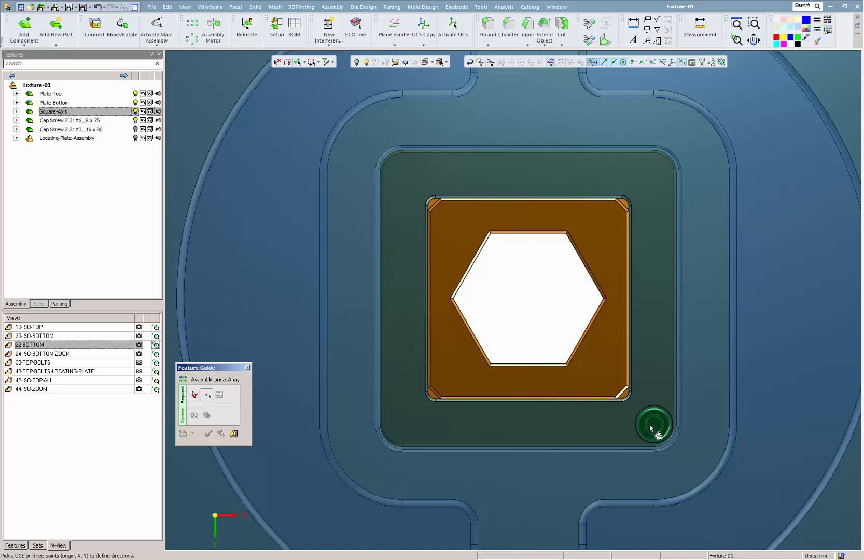
left_click(651, 425)
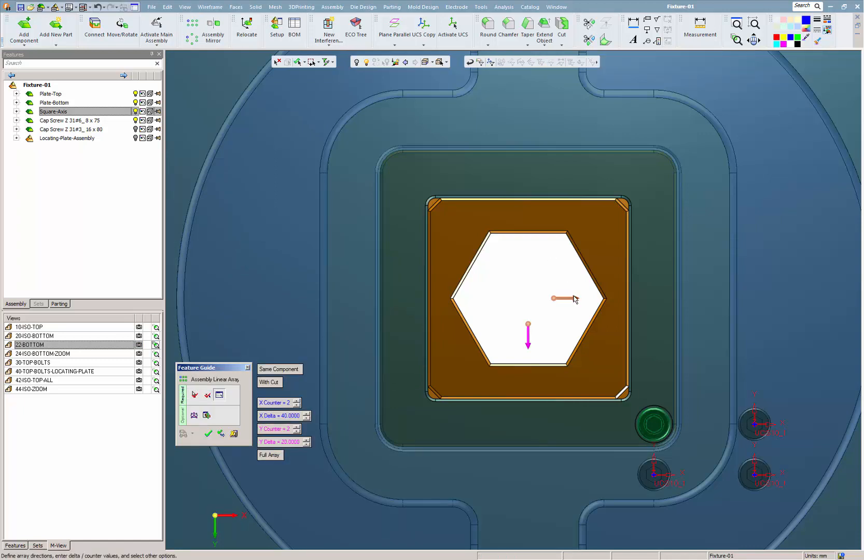
left_click(568, 298)
left_click(528, 336)
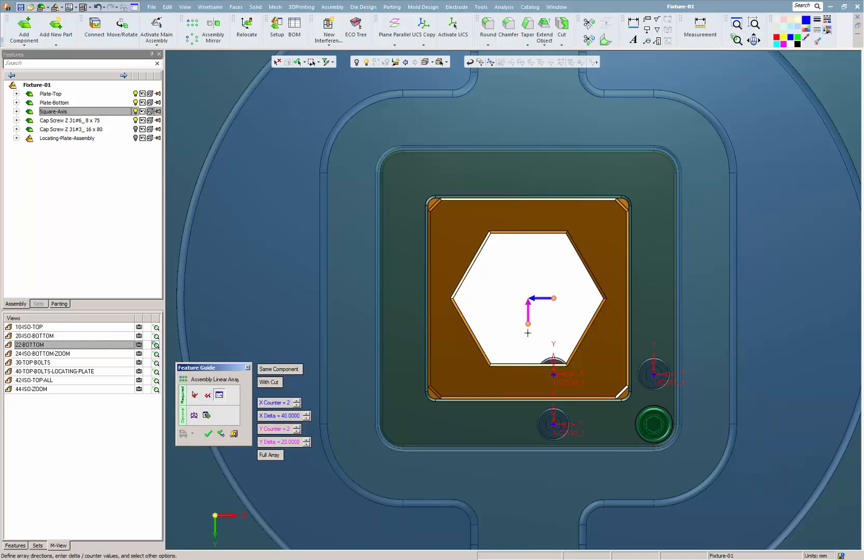
Step: Set the linear array's X Delta and Y Delta to 25 mm each
left_click(289, 418)
type("25")
key("Return")
left_click(279, 442)
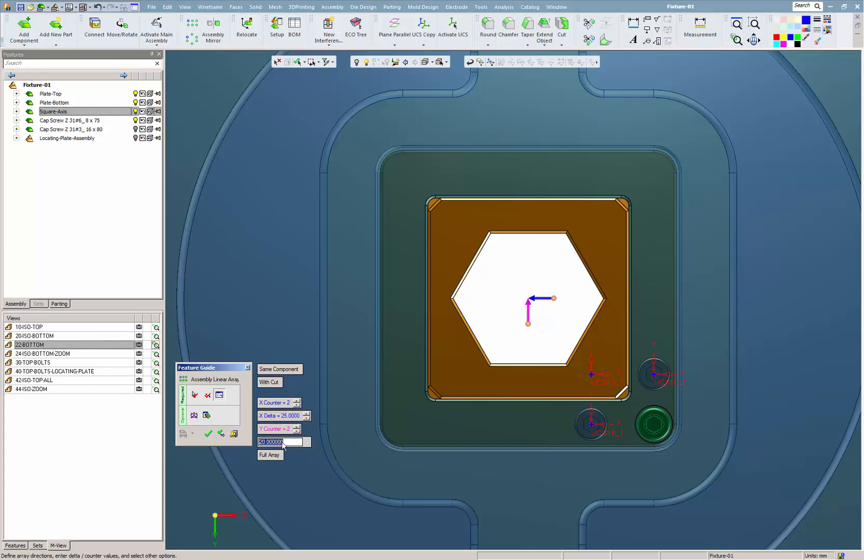
type("25")
key("Return")
Step: Raise the linear array's X Counter and Y Counter to 5 each
left_click(297, 400)
left_click(297, 400)
left_click(297, 401)
left_click(296, 426)
left_click(295, 426)
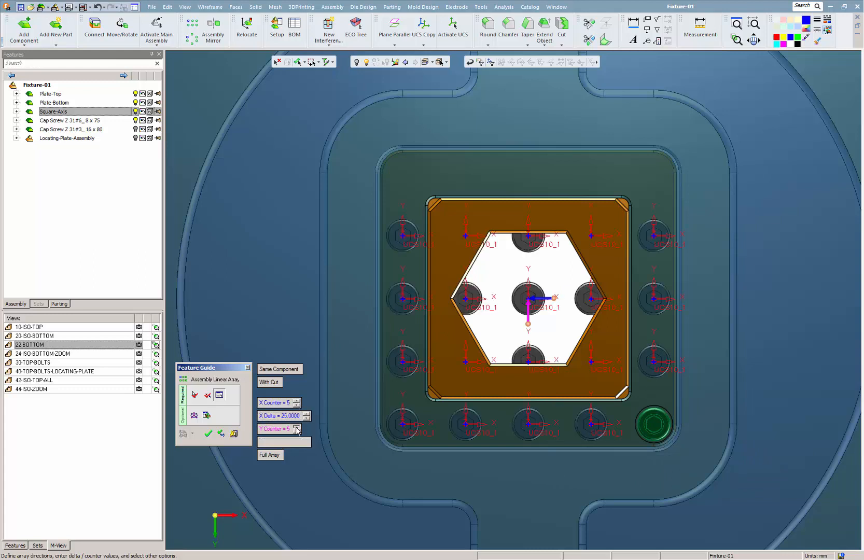
left_click(296, 426)
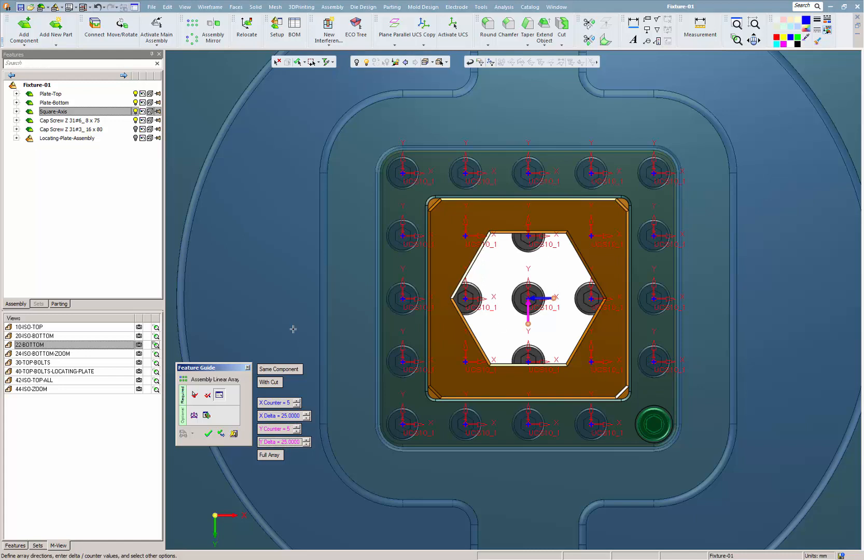
Step: Limit the linear array to Boundary Only, set it to Without Cut, and complete it
left_click(270, 456)
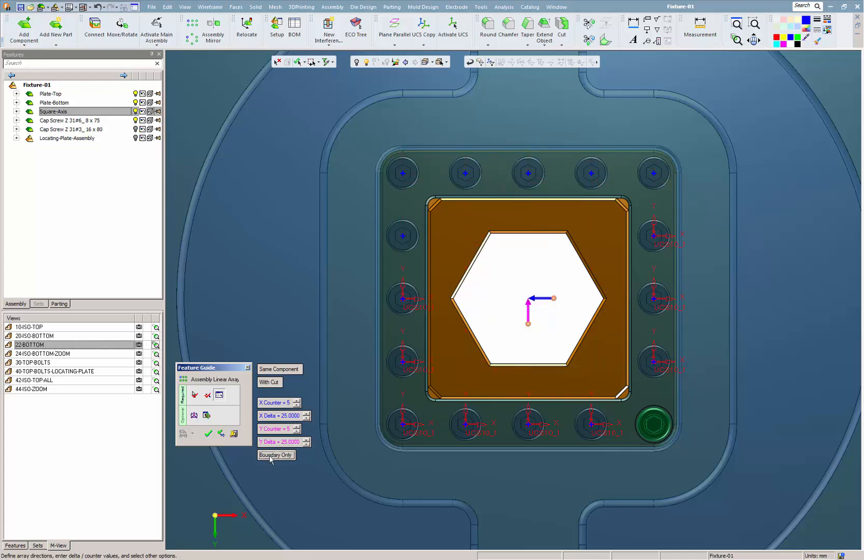
left_click(268, 382)
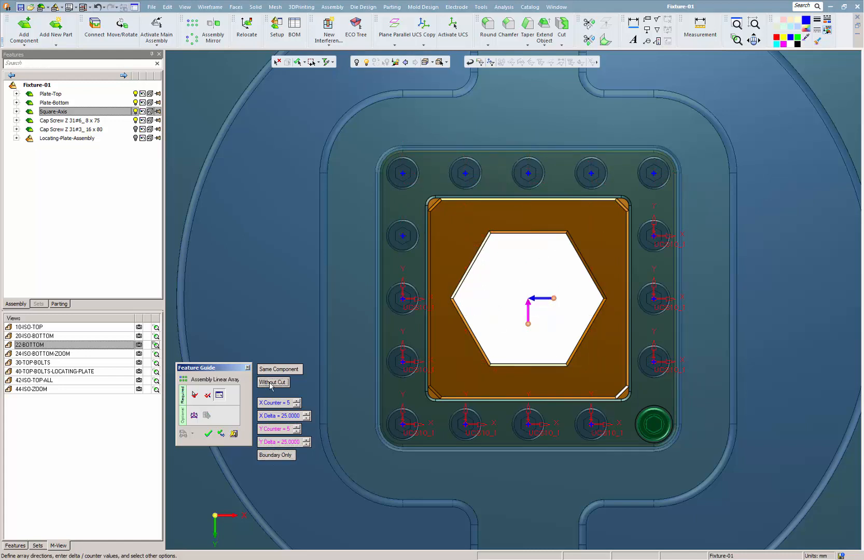
left_click(208, 434)
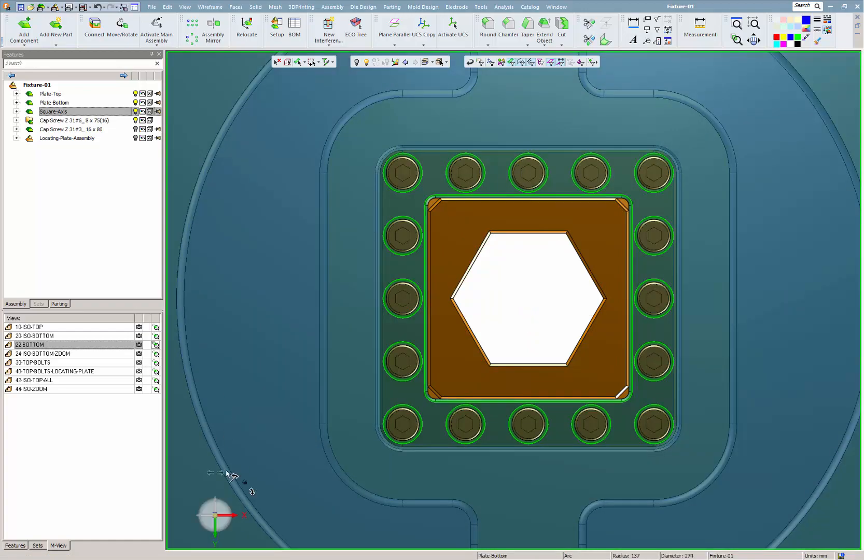
Step: Set up an assembly radial array of the 16 x 80 cap screw around the bottom plate's cylindrical axis with a counter of 16
left_click(47, 354)
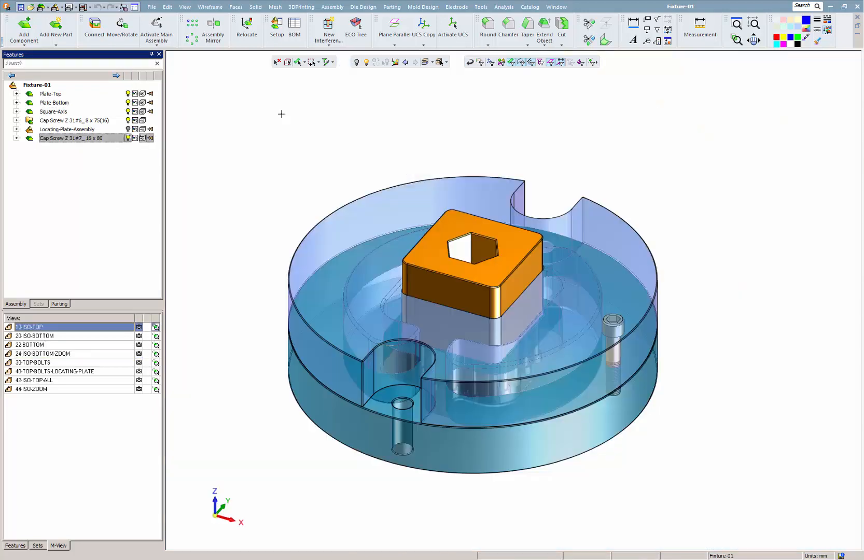
left_click(193, 39)
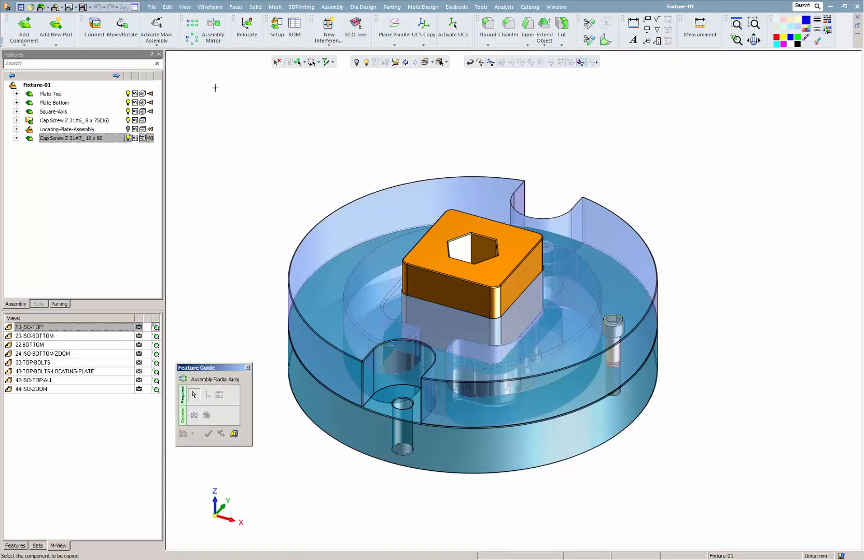
left_click(616, 330)
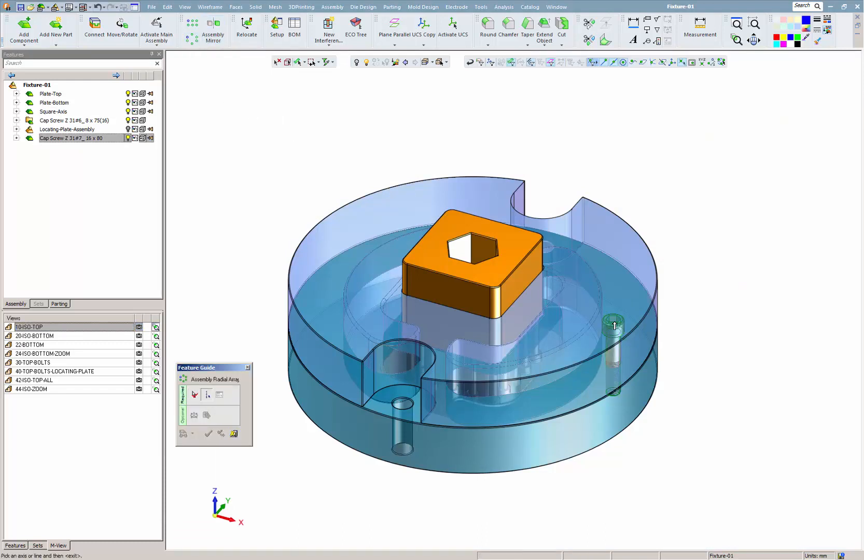
left_click(449, 455)
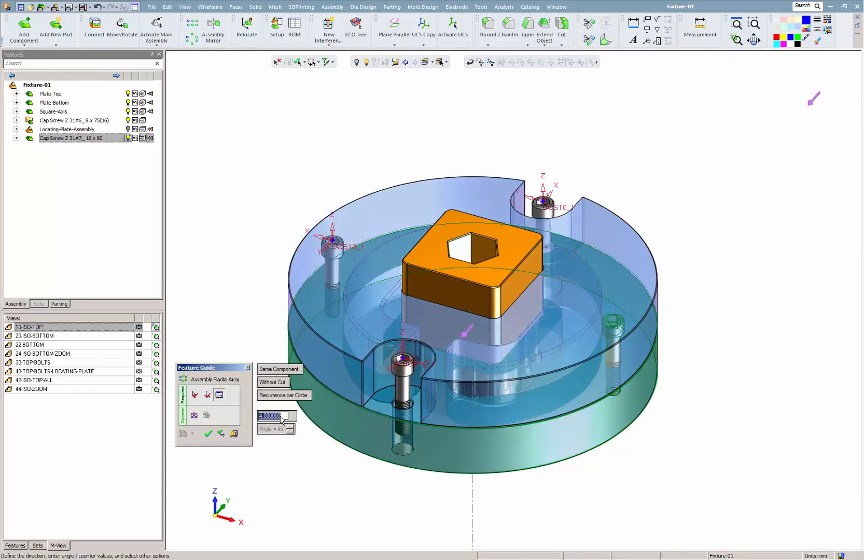
type("16")
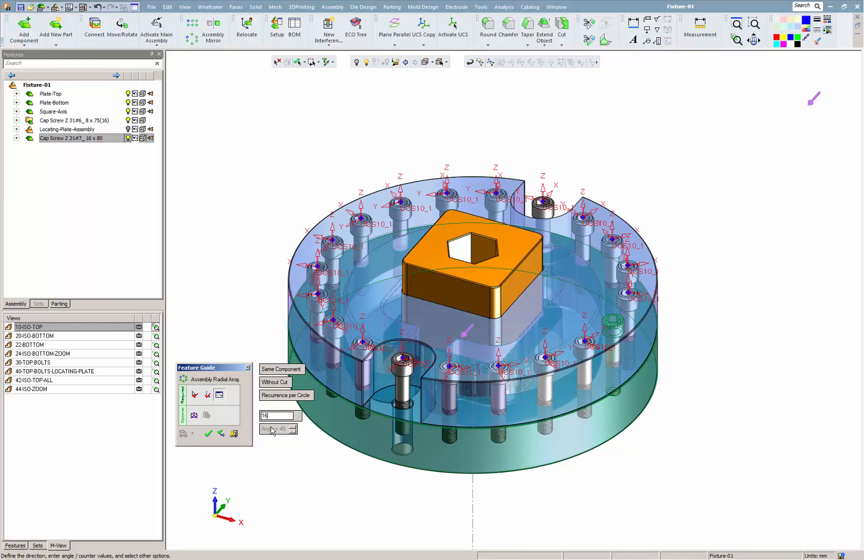
key("Return")
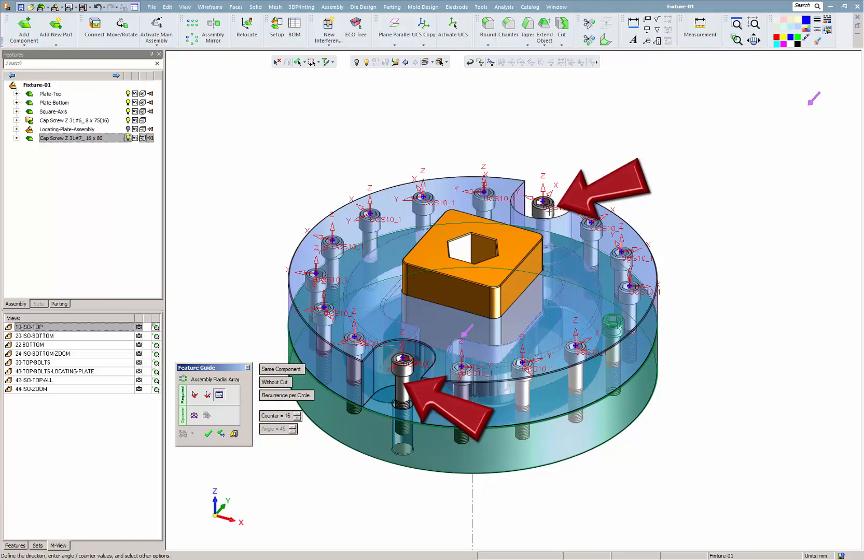
Step: Offset the radial array's screw instance in the notch on the +Y side by a Delta Y of -60 mm
left_click(215, 502)
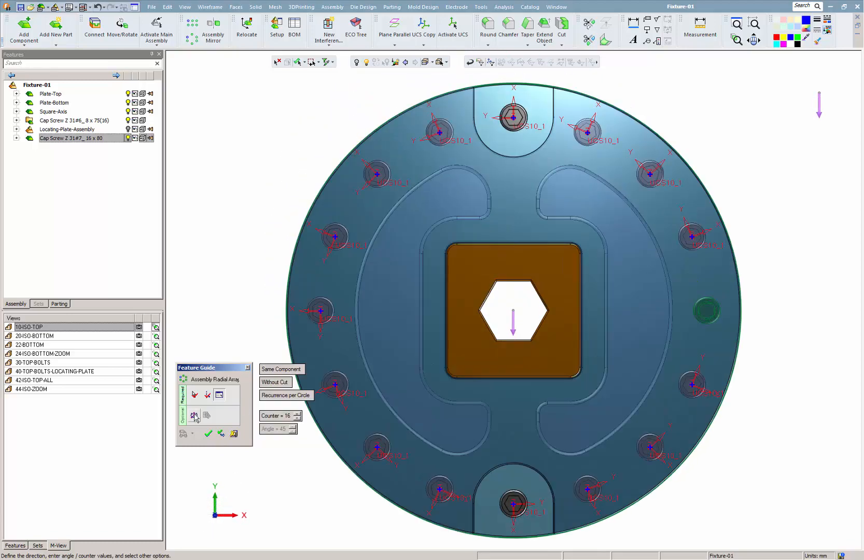
left_click(194, 416)
left_click(513, 117)
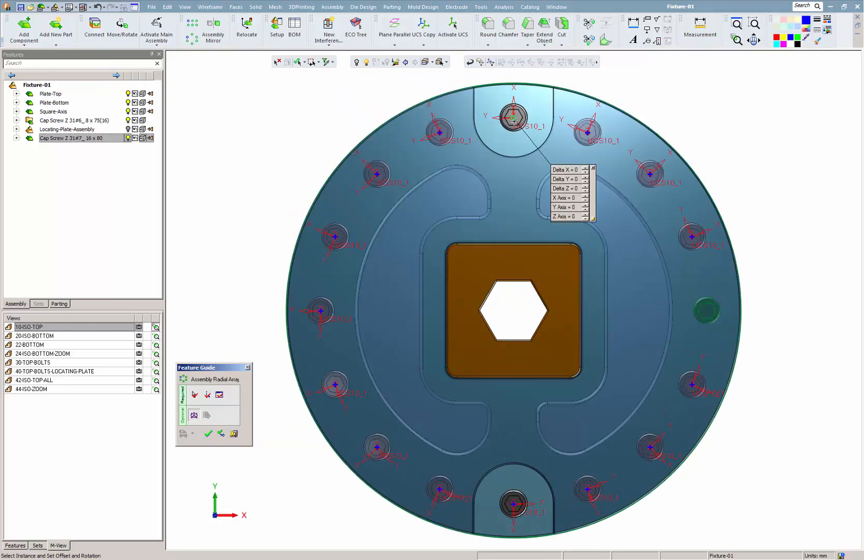
type("-60")
key("Return")
Step: Offset the screw instance in the opposite notch by a Delta Y of 60 mm and complete the radial array
left_click(515, 503)
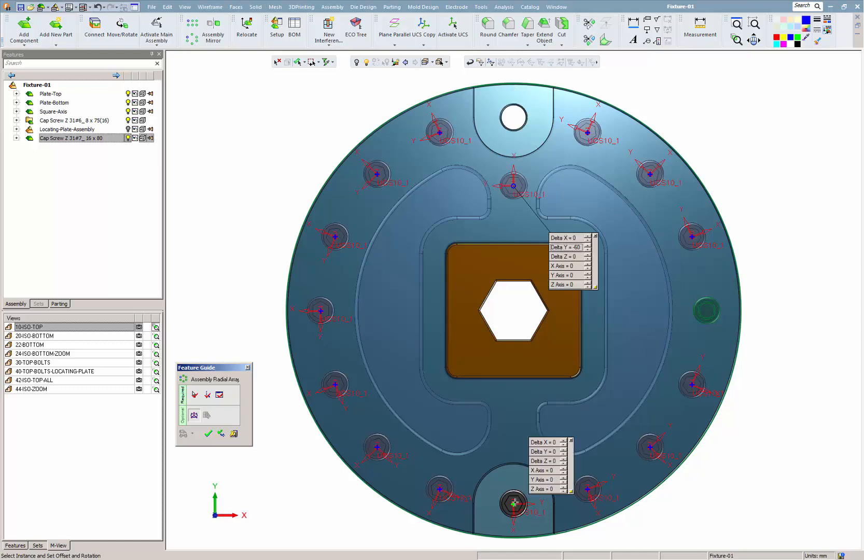
type("60")
key("Return")
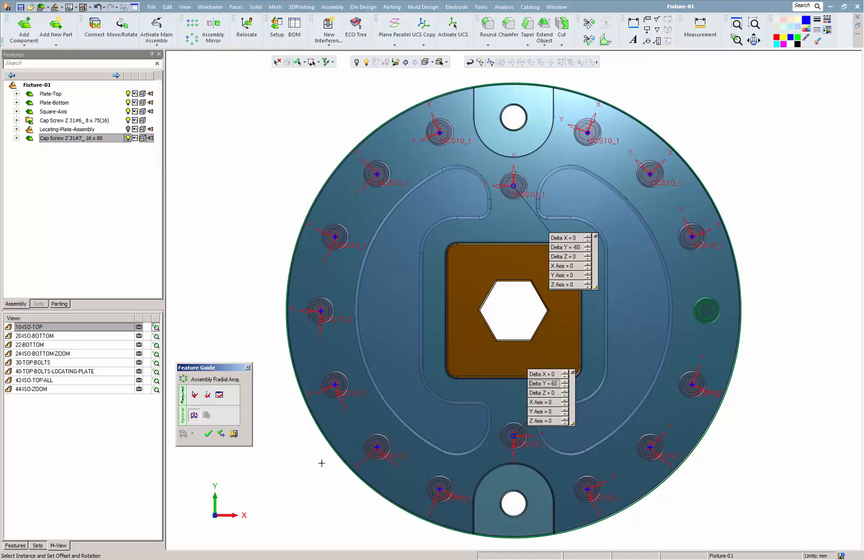
middle_click(313, 433)
left_click(208, 434)
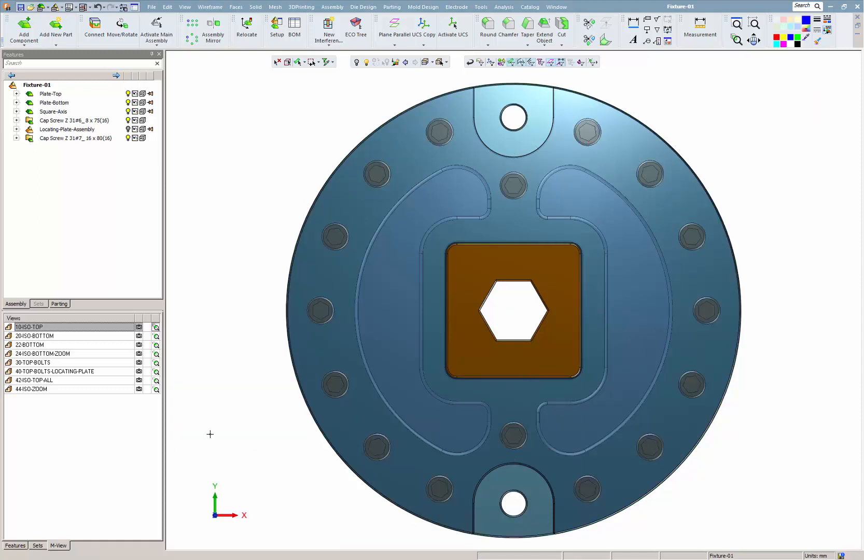
Step: Show the Locating-Plate-Assembly and start a radial array of it around the bottom plate's cylindrical axis
left_click(40, 328)
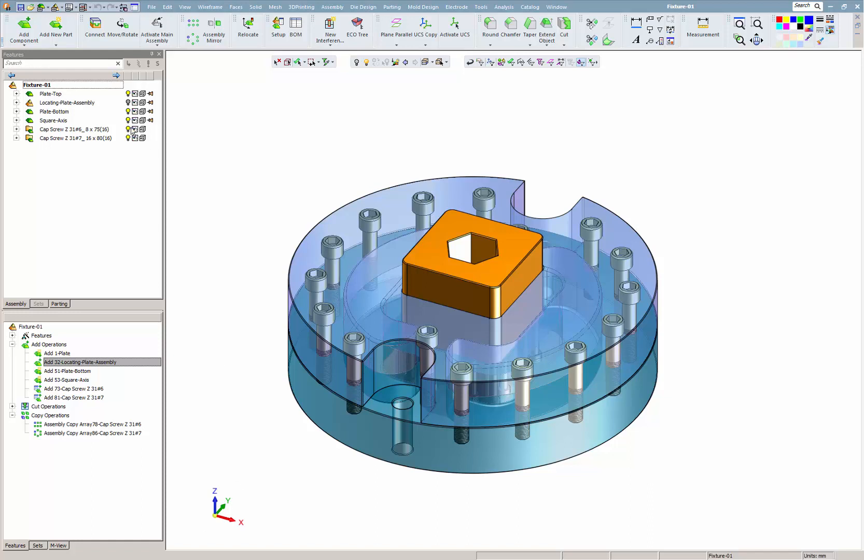
left_click(128, 103)
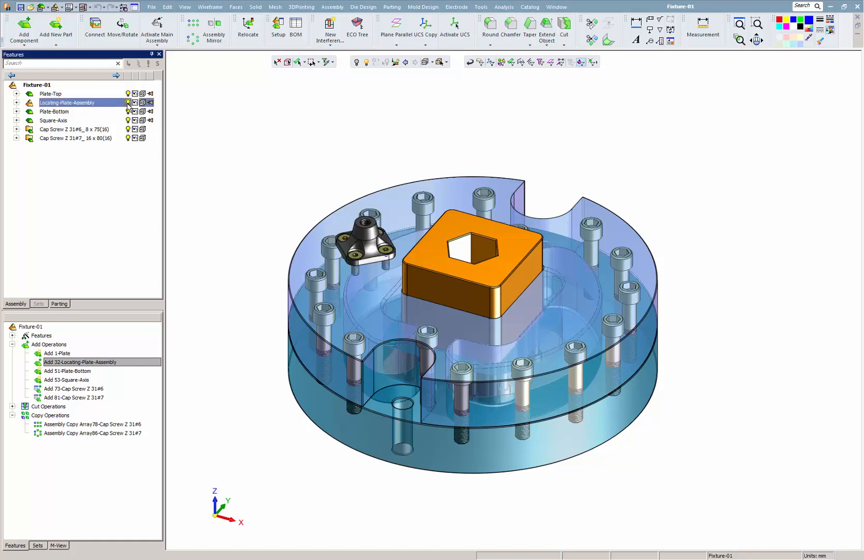
left_click(193, 39)
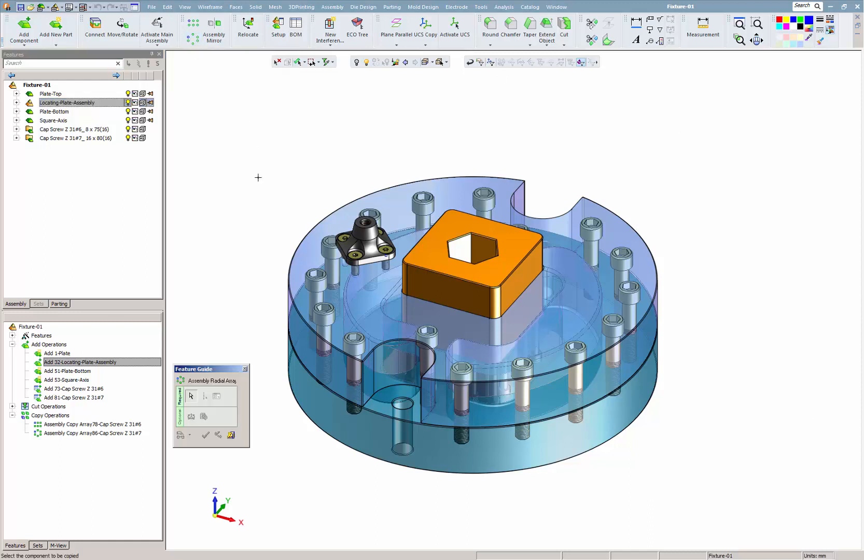
left_click(368, 242)
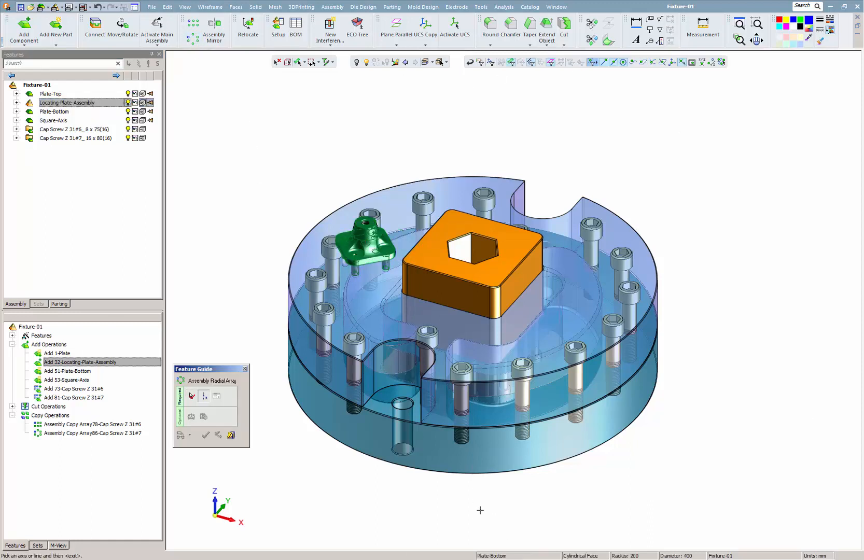
left_click(458, 465)
left_click(217, 507)
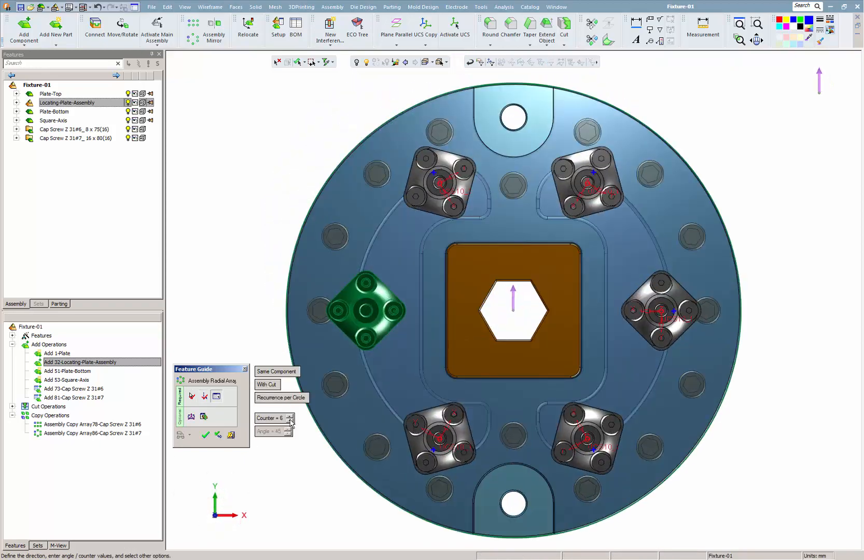
Step: Set the locating plate array's counter to 3 and complete it
left_click(291, 421)
left_click(291, 421)
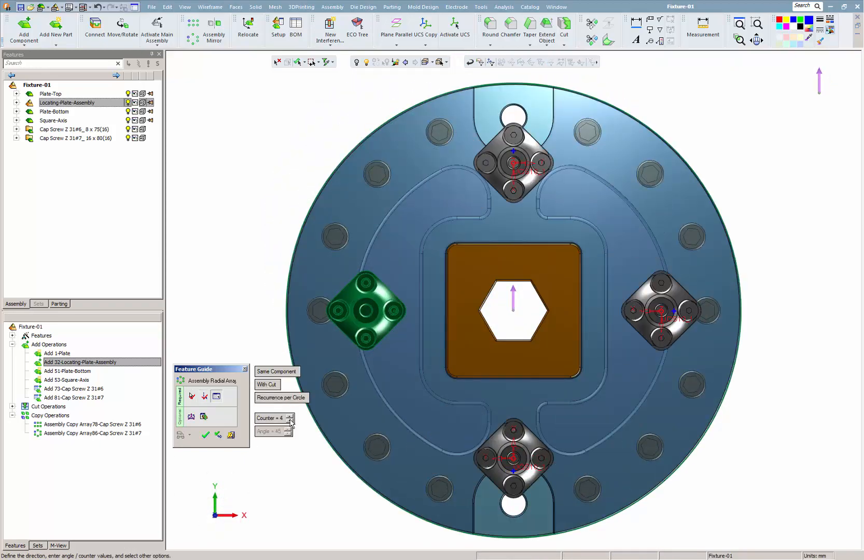
left_click(291, 421)
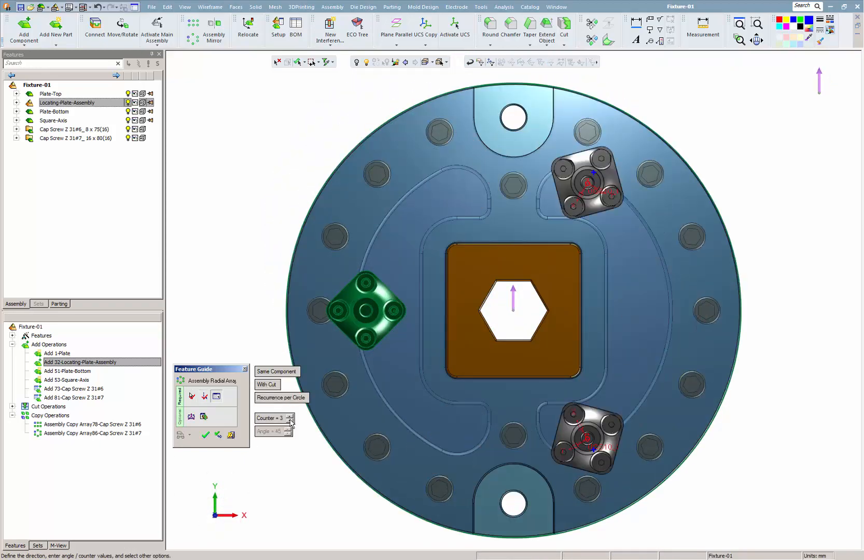
left_click(206, 437)
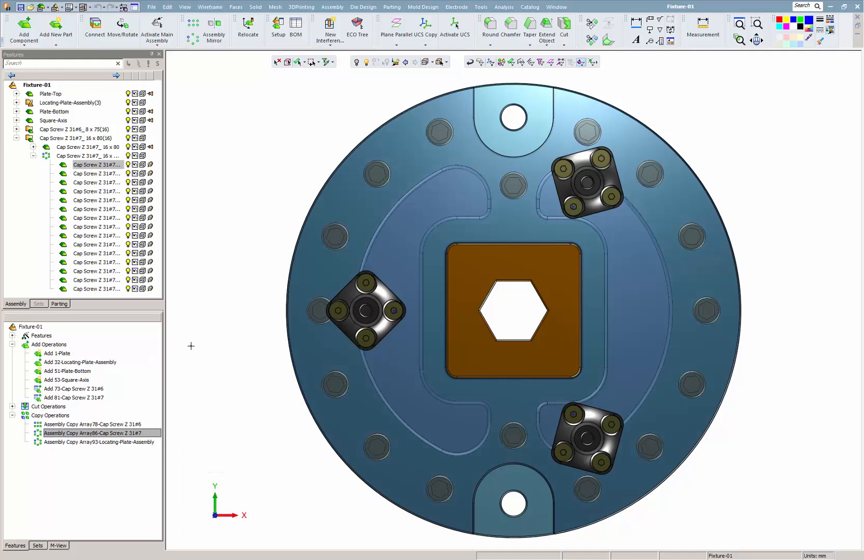
Step: Edit the Cap Screw Z 31#7 radial array to skip the three instances beside the locating plates and use With Cut
right_click(112, 433)
left_click(141, 434)
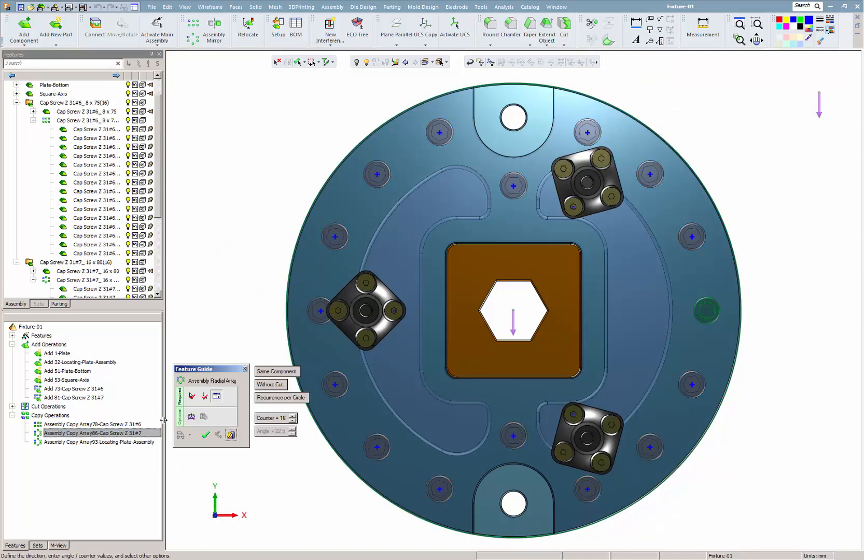
left_click(587, 133)
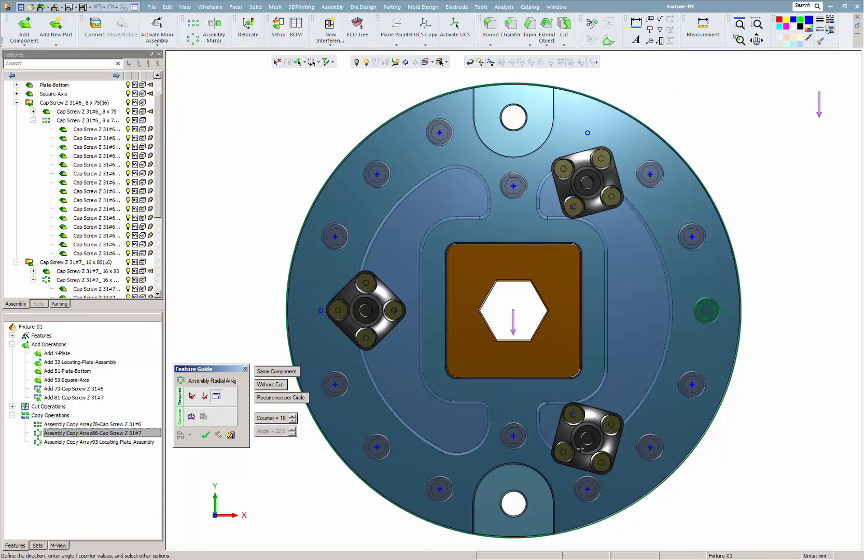
left_click(588, 490)
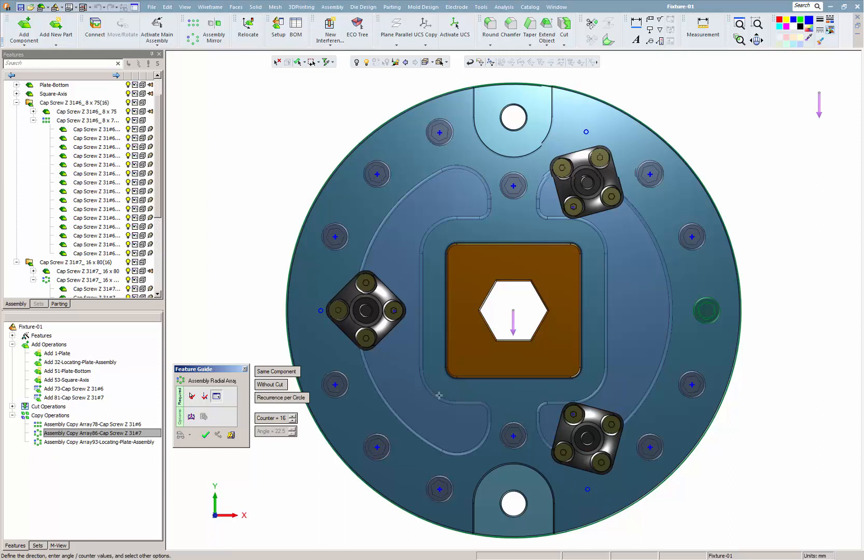
left_click(265, 387)
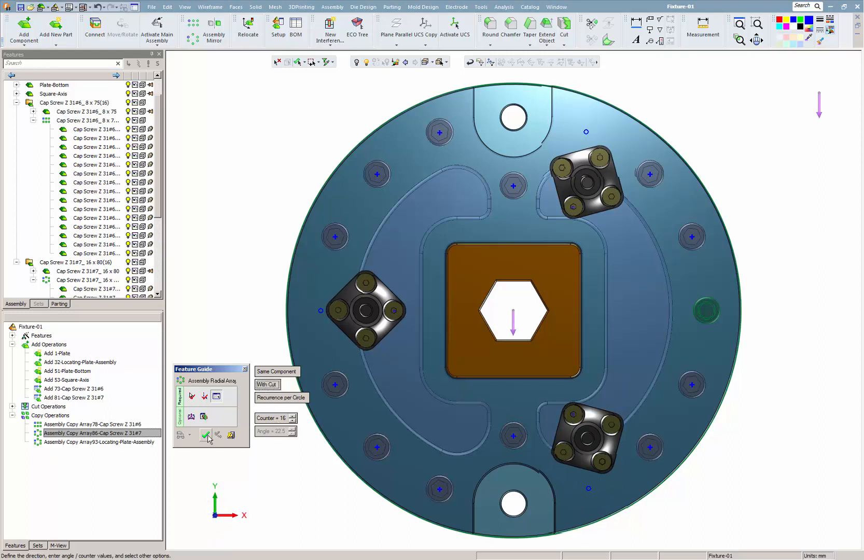
left_click(206, 437)
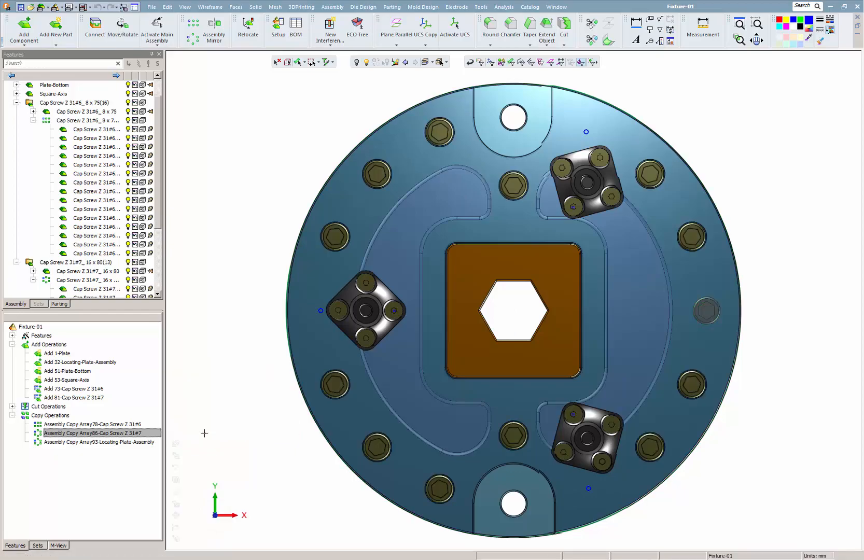
Step: Open the assembly's parameter setup from a top view and apply a Plate-Diameter of 60 mm to the locating plates
key("ctrl+i")
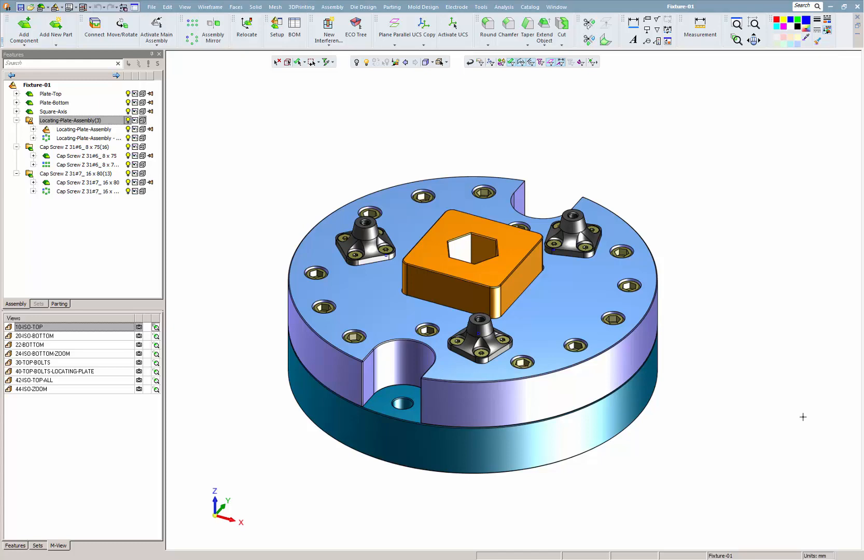
left_click(217, 508)
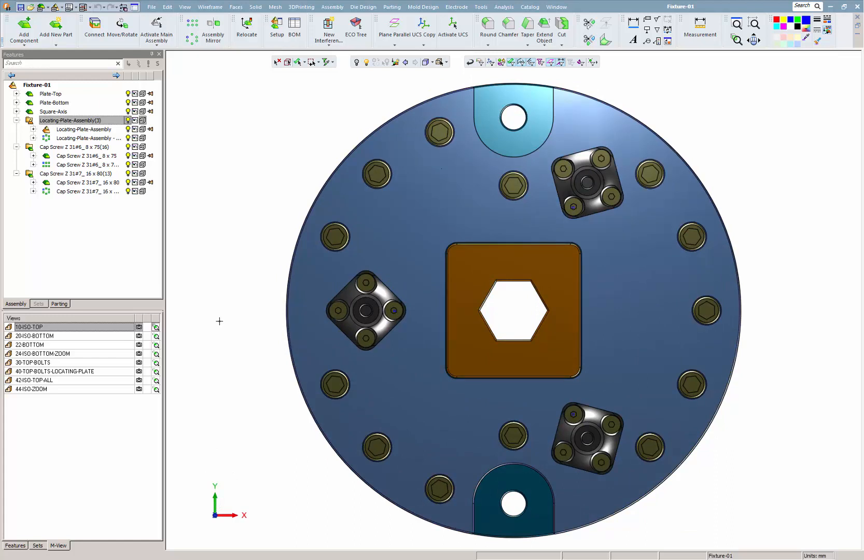
left_click(481, 7)
left_click(496, 63)
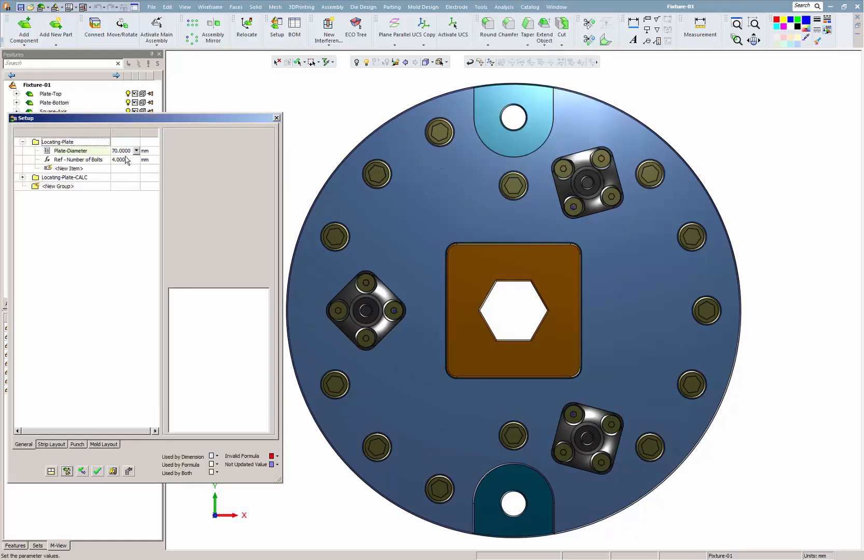
left_click(137, 151)
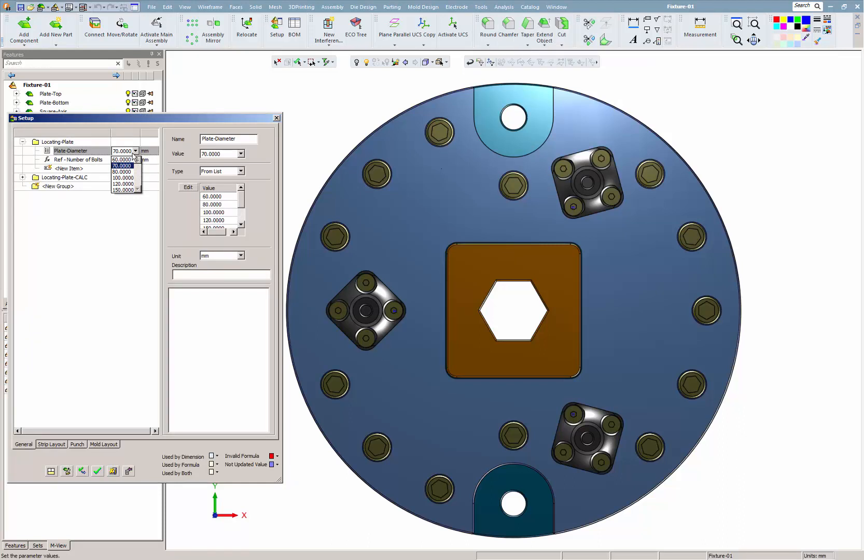
left_click(122, 159)
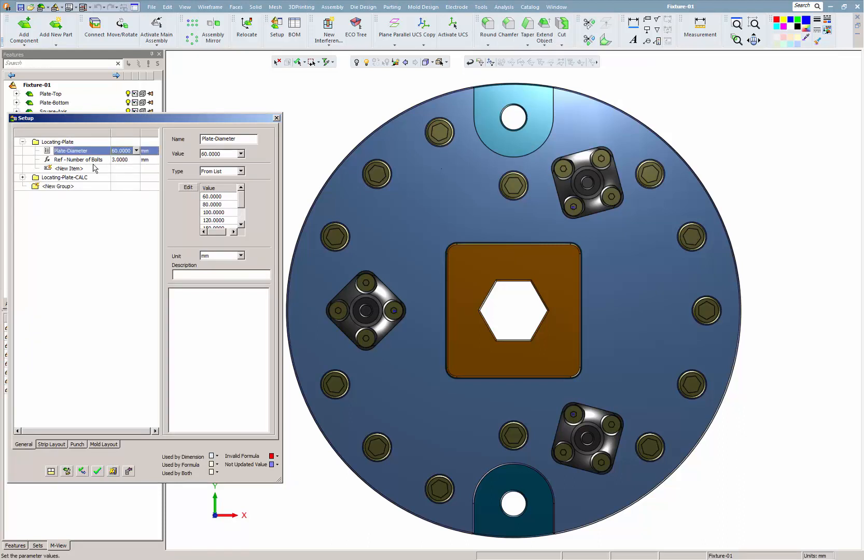
left_click(81, 471)
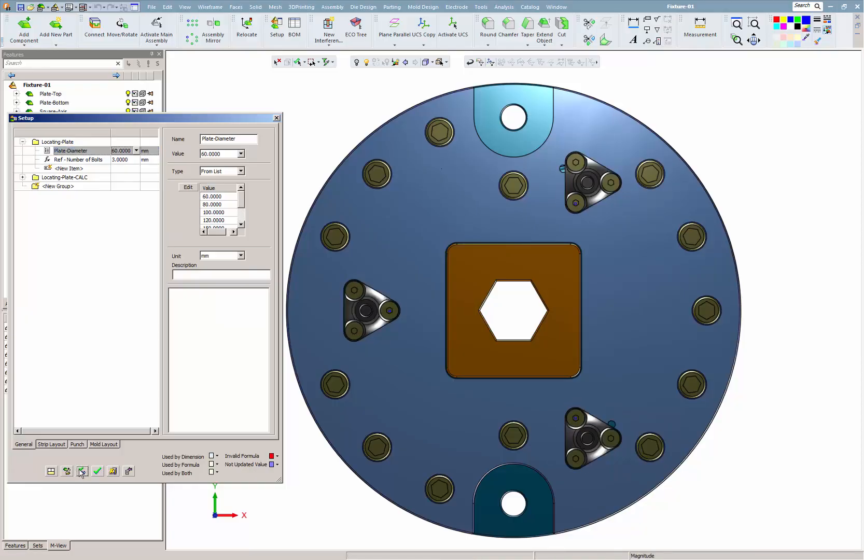
Step: Change the locating plates' Plate-Diameter to 150 mm and apply it to the assembly
left_click(137, 151)
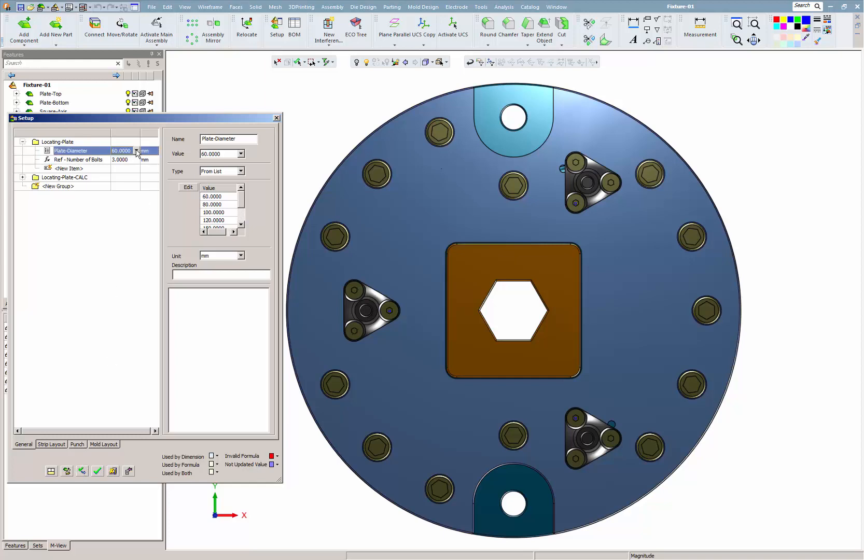
left_click(125, 179)
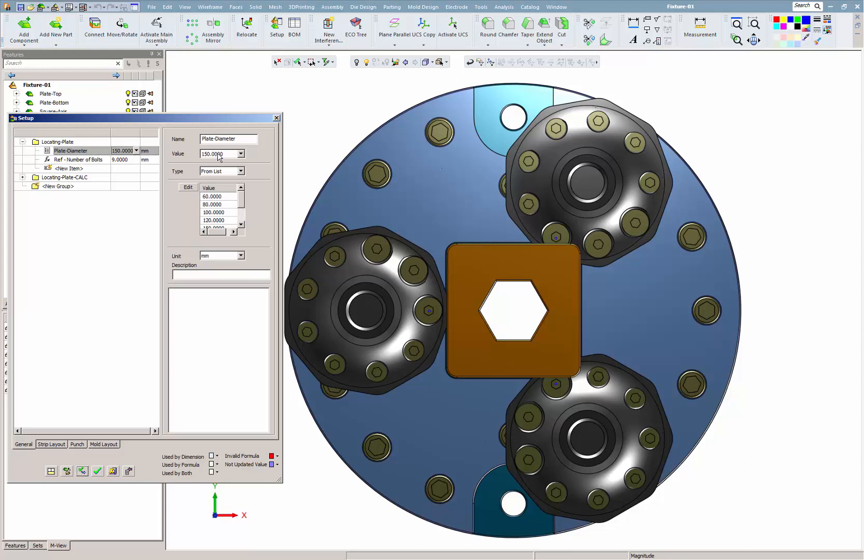
Step: Set the locating plates' Plate-Diameter to 80 mm, apply it and close the parameter setup
left_click(136, 150)
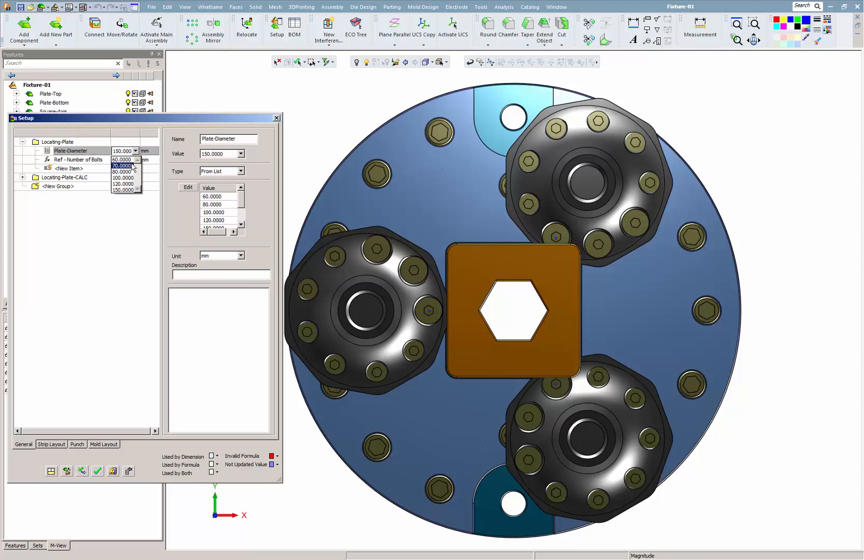
left_click(124, 165)
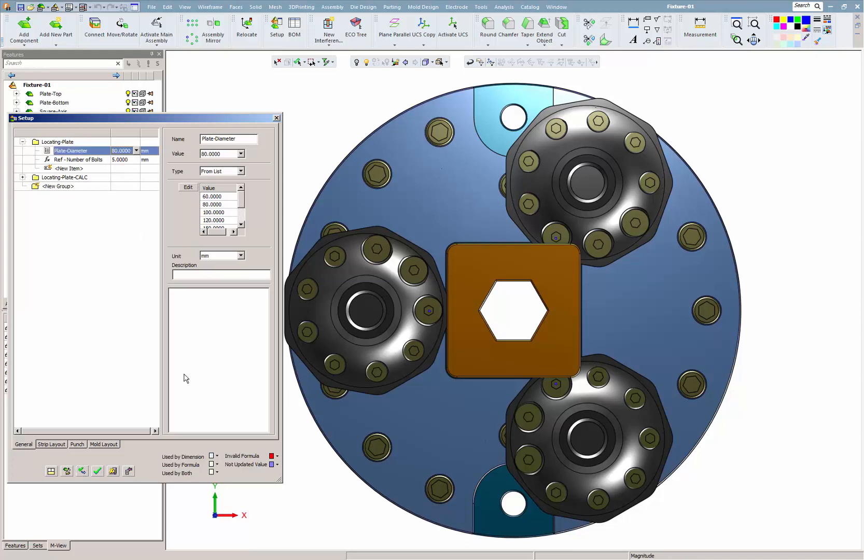
left_click(81, 471)
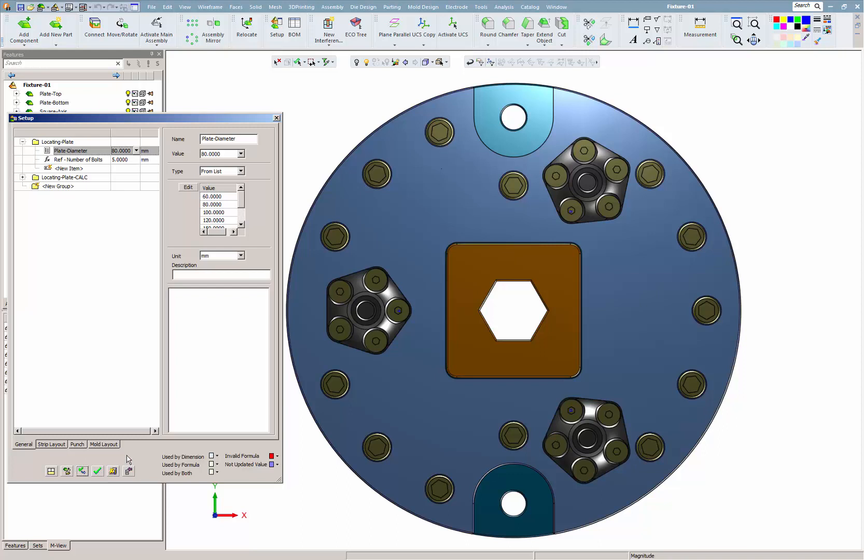
left_click(83, 472)
left_click(223, 509)
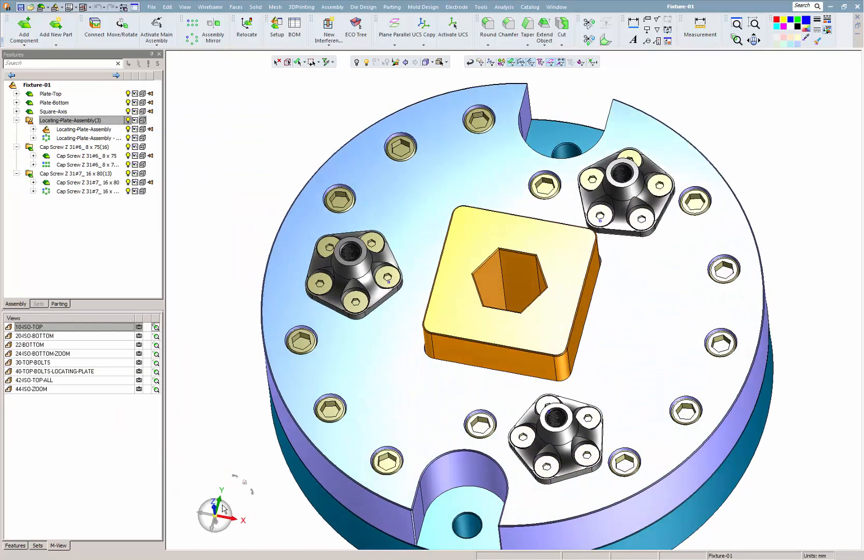